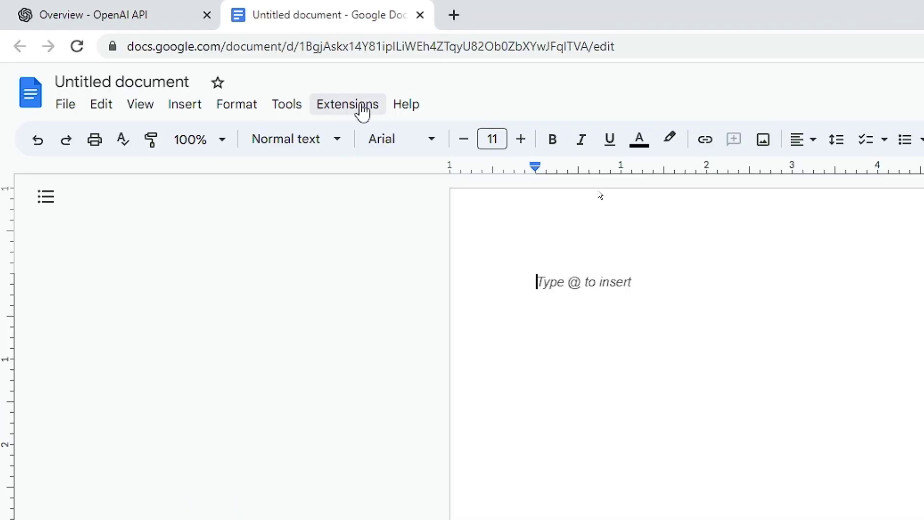
- Open Get add-ons and search the Google Workspace Marketplace for 'gpt'
{"action": "left_click", "coordinate": [362, 112]}
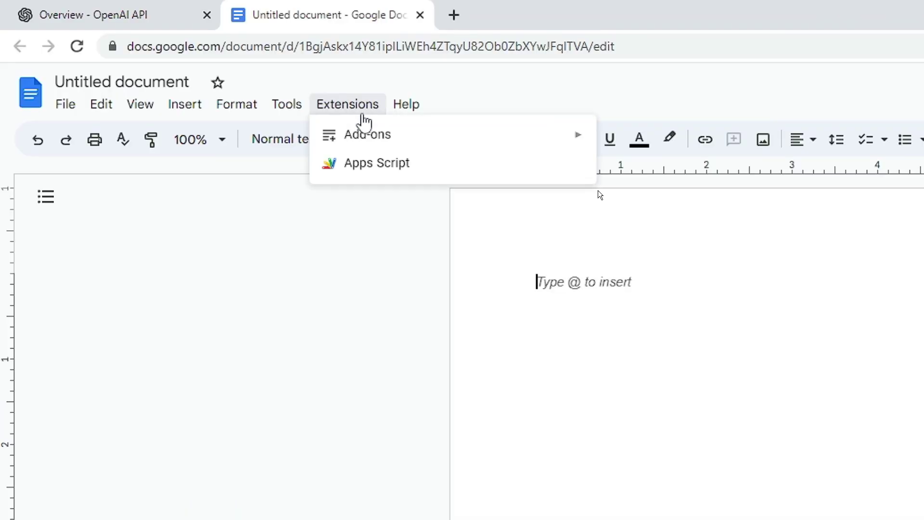
{"action": "mouse_move", "coordinate": [381, 139]}
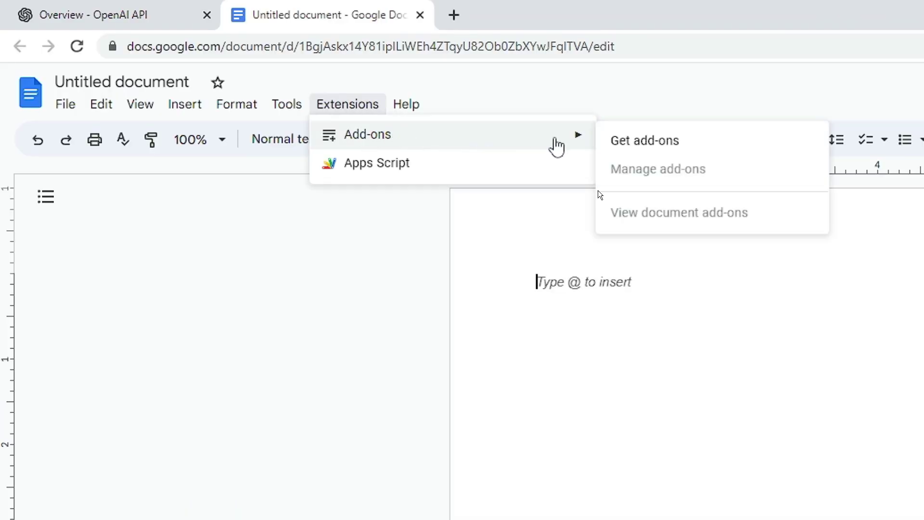
{"action": "left_click", "coordinate": [650, 146]}
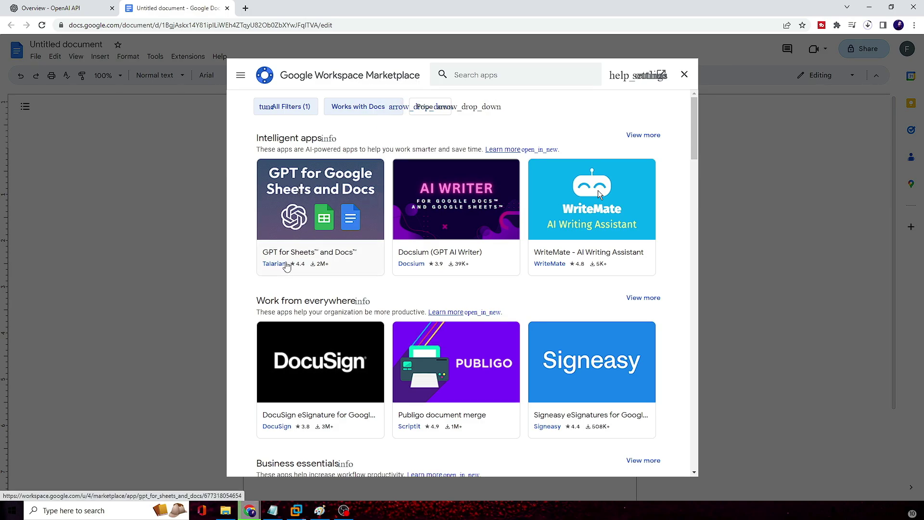
{"action": "left_click", "coordinate": [479, 74]}
{"action": "type", "text": "gpt"}
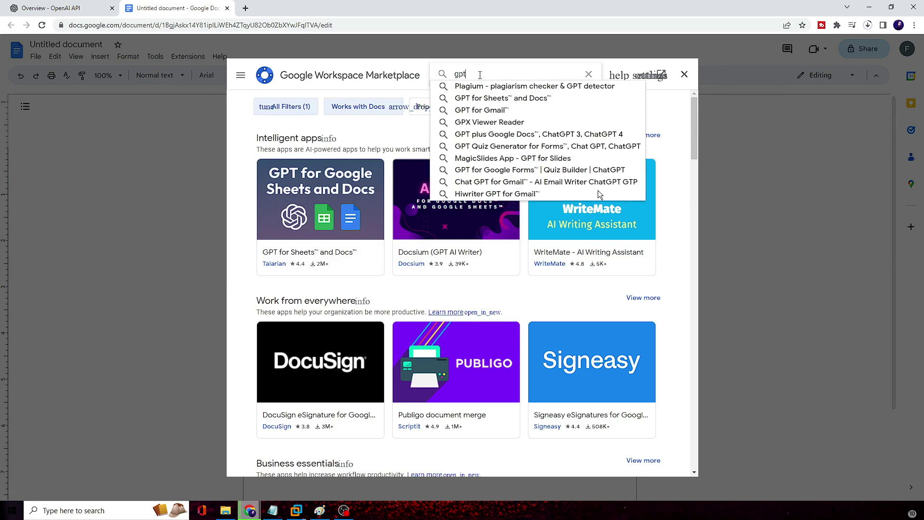
{"action": "key", "text": "Return"}
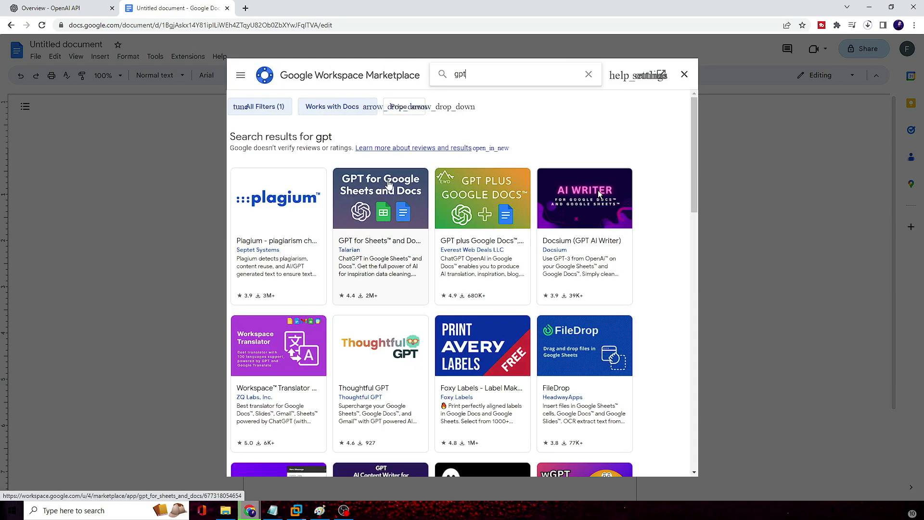
- Install GPT for Sheets and Docs, granting account access, then close the Marketplace
{"action": "left_click", "coordinate": [376, 227]}
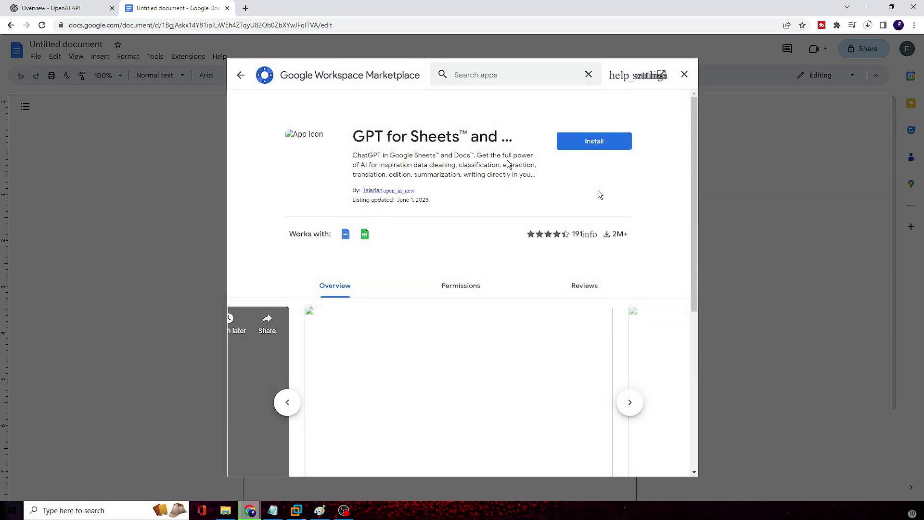
{"action": "left_click", "coordinate": [584, 145]}
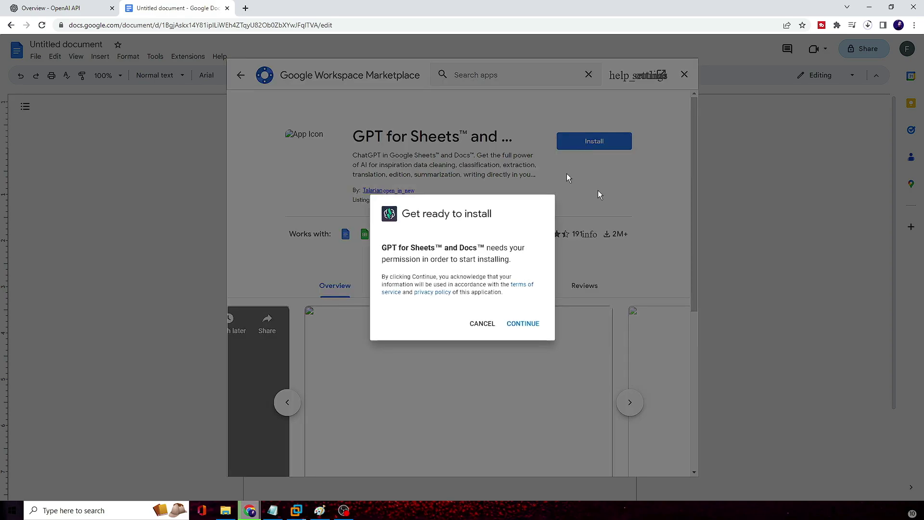
{"action": "left_click", "coordinate": [525, 326]}
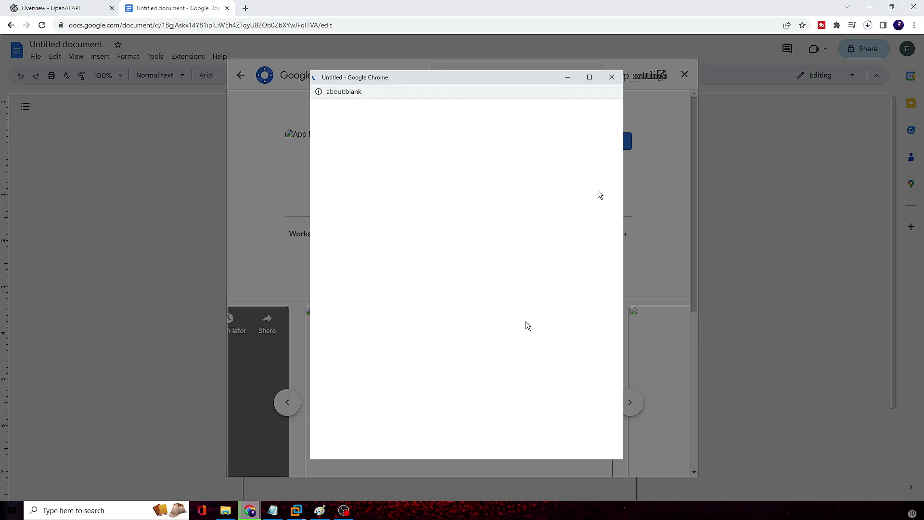
{"action": "scroll", "coordinate": [520, 310], "scroll_direction": "down", "scroll_amount": 3}
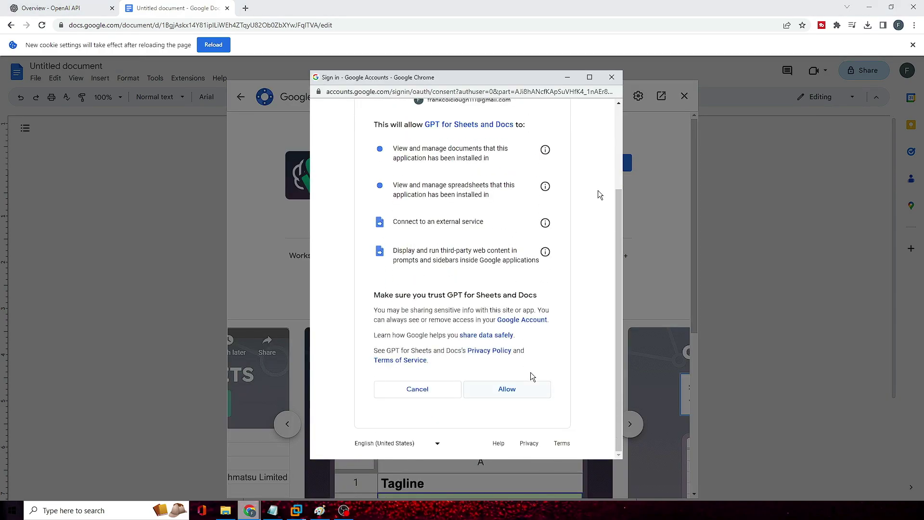
{"action": "left_click", "coordinate": [519, 393]}
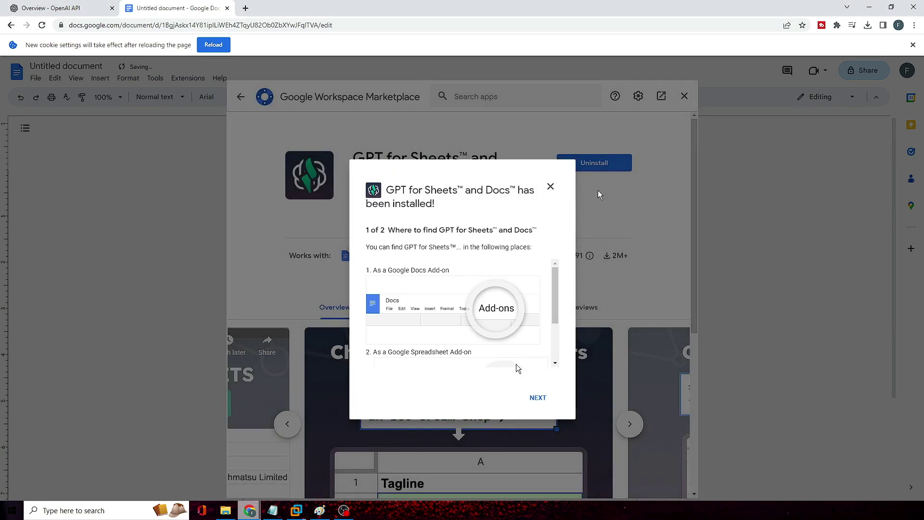
{"action": "left_click", "coordinate": [538, 397]}
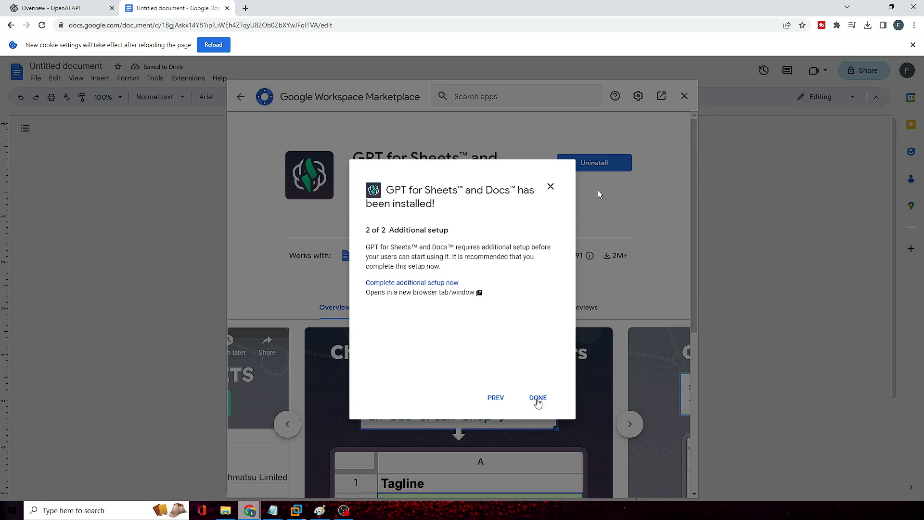
{"action": "left_click", "coordinate": [538, 399]}
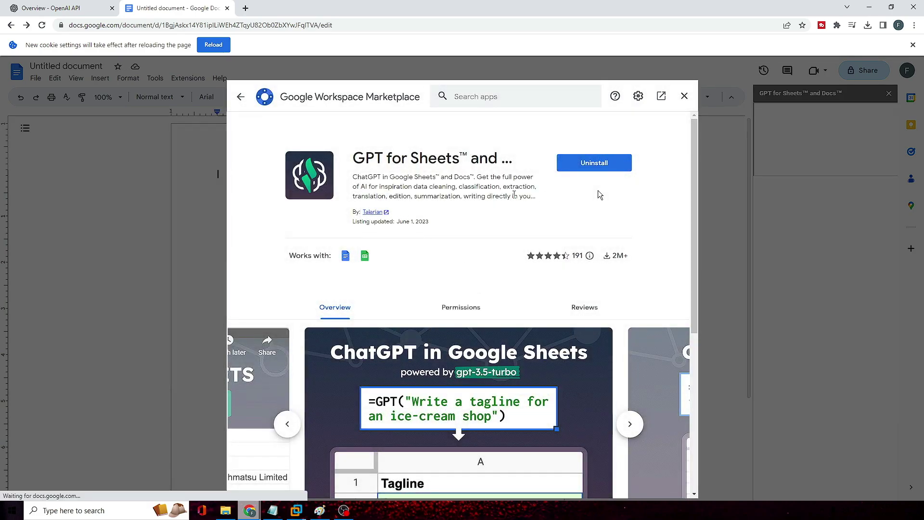
{"action": "left_click", "coordinate": [683, 96]}
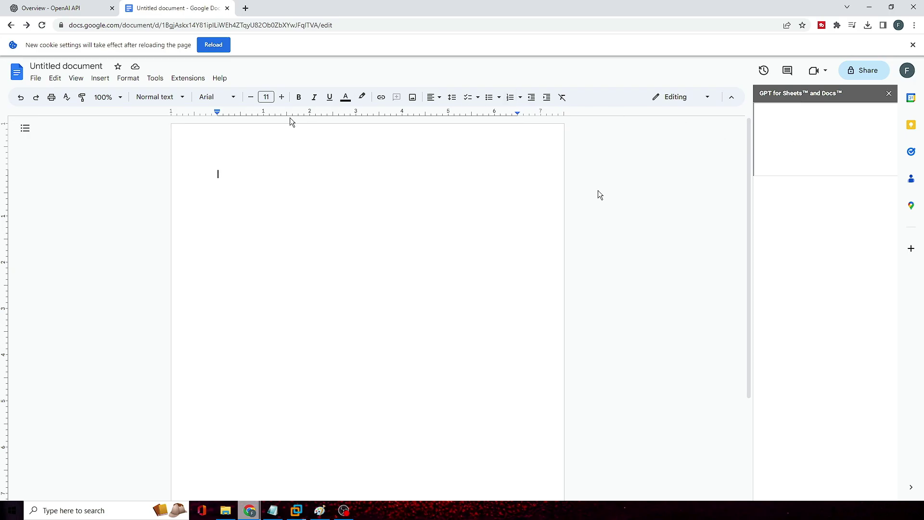
- Launch the GPT for Sheets and Docs sidebar and bring the OpenAI platform tab forward
{"action": "left_click", "coordinate": [201, 80]}
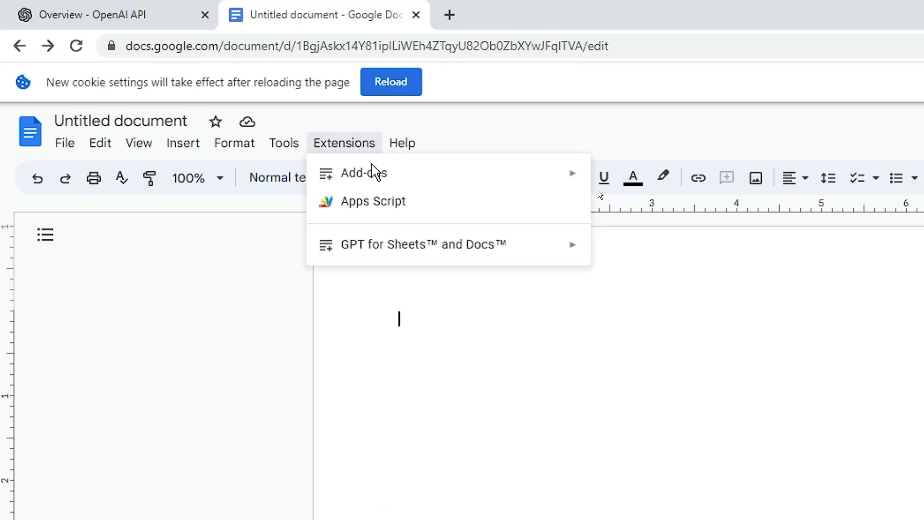
{"action": "mouse_move", "coordinate": [378, 255]}
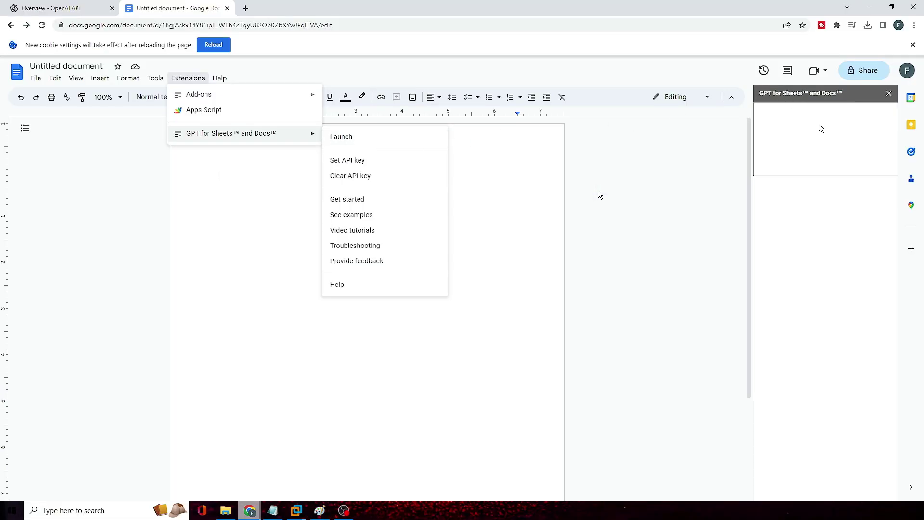
{"action": "left_click", "coordinate": [348, 136]}
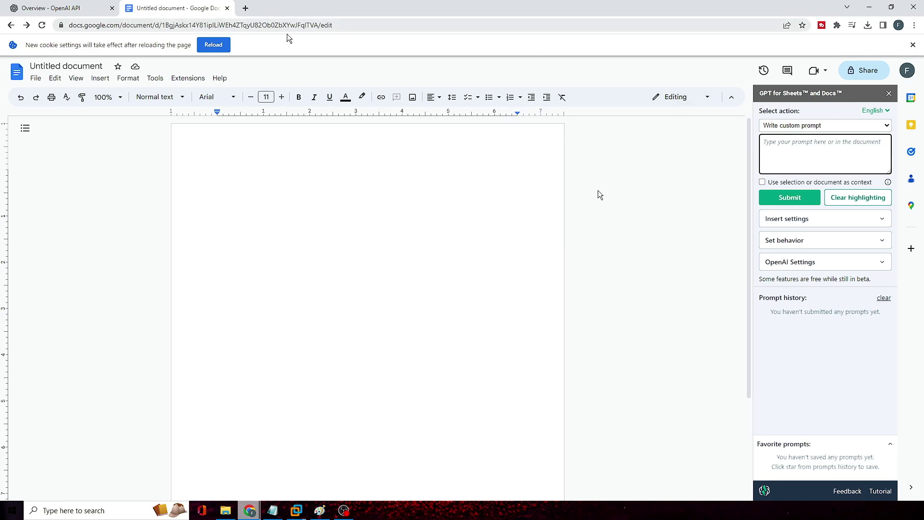
{"action": "left_click_drag", "start_coordinate": [84, 4], "coordinate": [197, 7]}
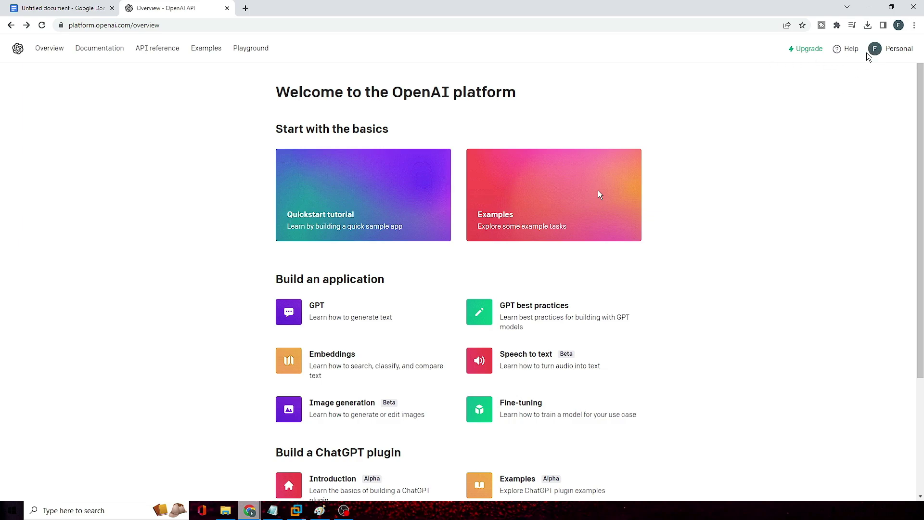
- Create a new OpenAI secret key, copy it, and return to the Docs window
{"action": "left_click", "coordinate": [876, 51]}
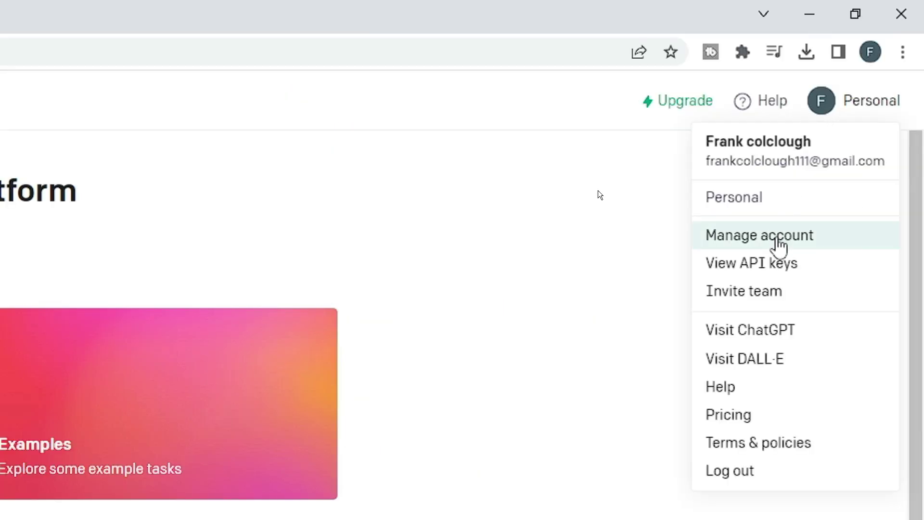
{"action": "left_click", "coordinate": [785, 277]}
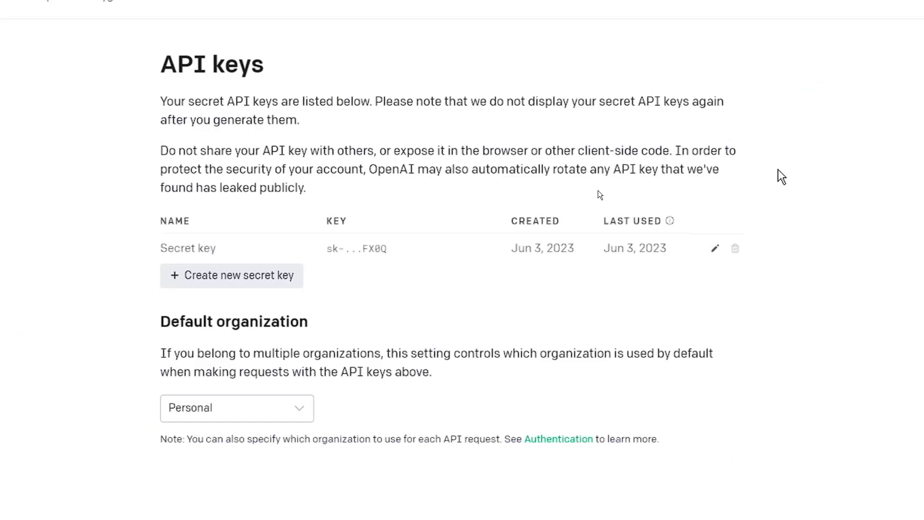
{"action": "left_click", "coordinate": [256, 284]}
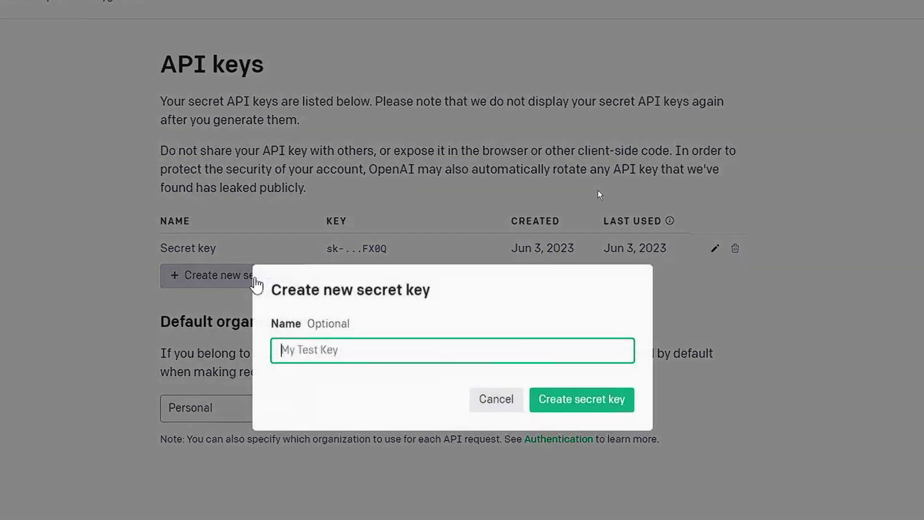
{"action": "left_click", "coordinate": [578, 404]}
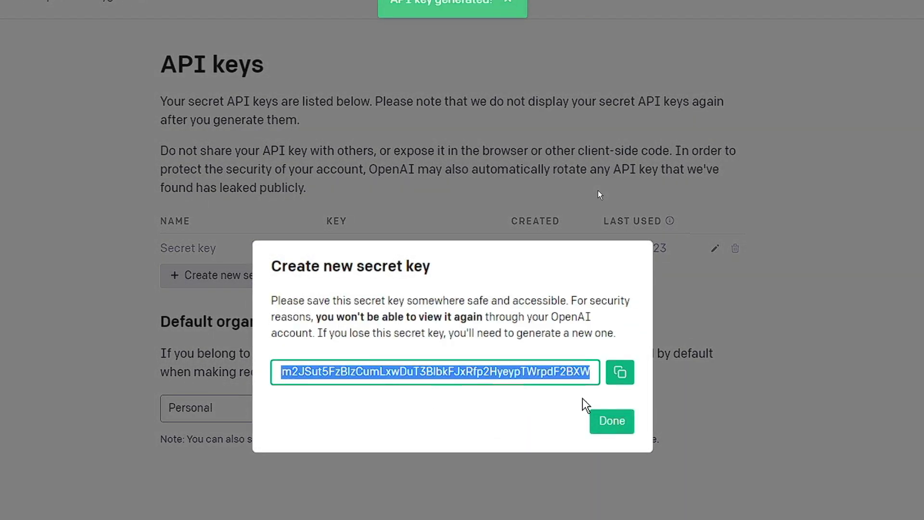
{"action": "left_click", "coordinate": [620, 373]}
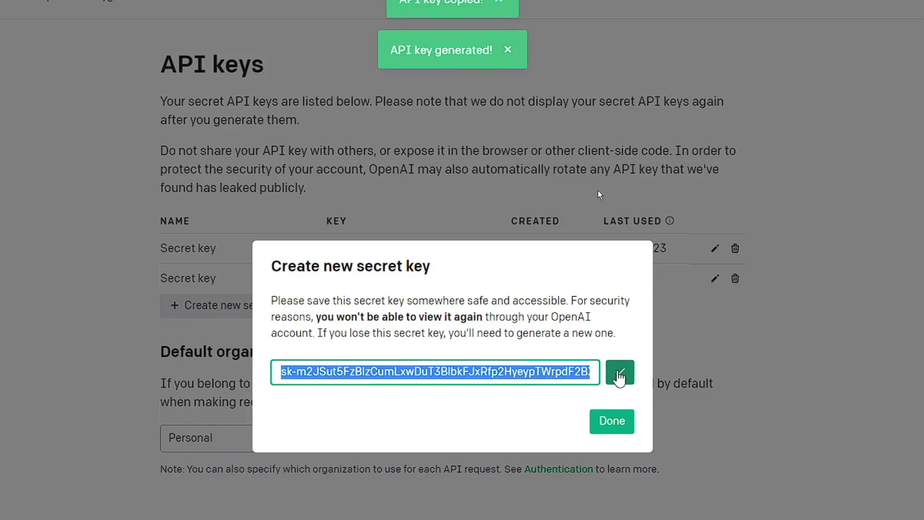
{"action": "key", "text": "alt+Tab"}
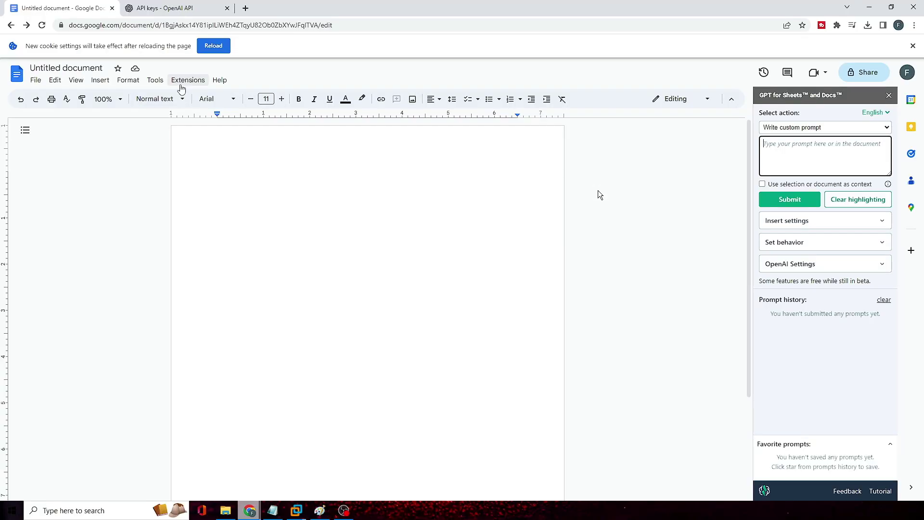
- Paste the copied OpenAI key into the add-on's Set API key dialog, check it, and save
{"action": "left_click", "coordinate": [193, 84]}
{"action": "mouse_move", "coordinate": [202, 141]}
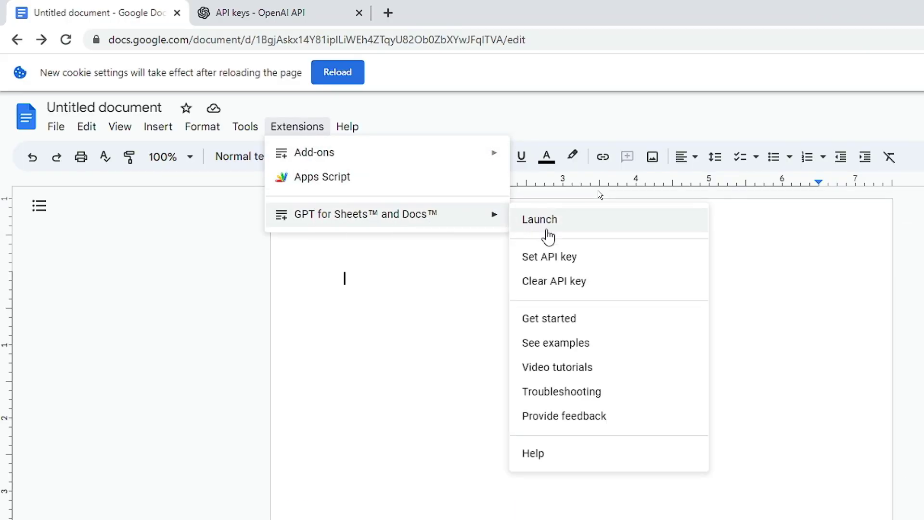
{"action": "left_click", "coordinate": [558, 258]}
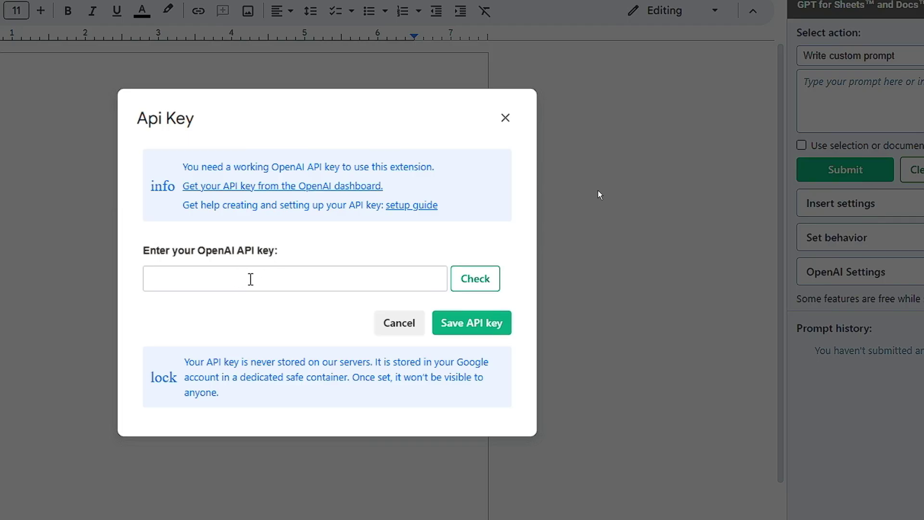
{"action": "right_click", "coordinate": [251, 278]}
{"action": "left_click", "coordinate": [296, 397]}
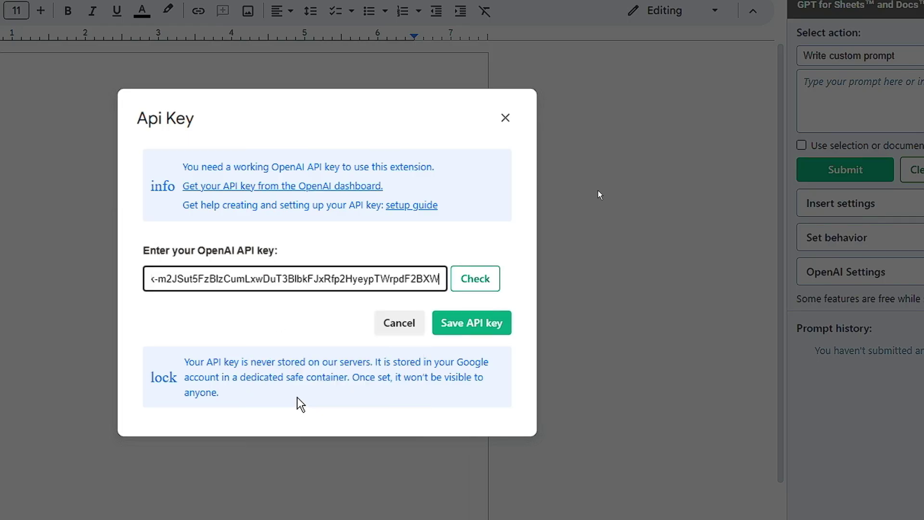
{"action": "left_click", "coordinate": [475, 285]}
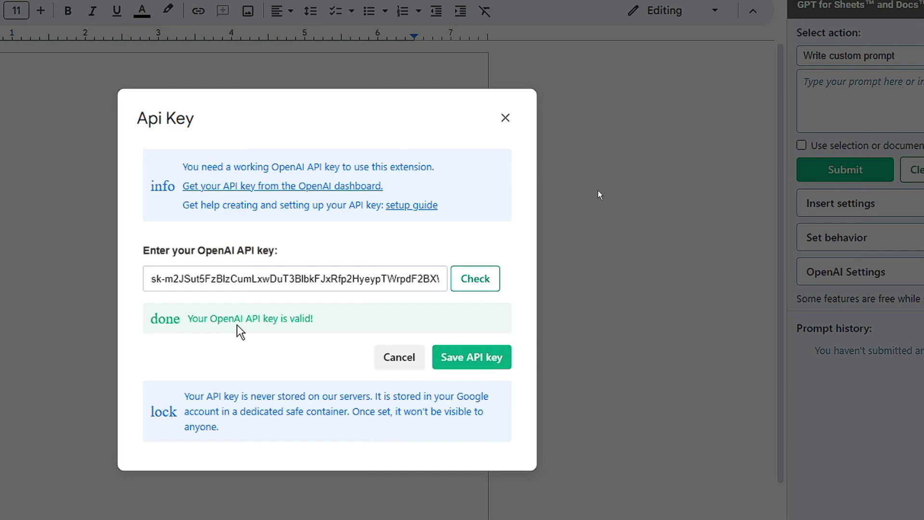
{"action": "left_click", "coordinate": [471, 363]}
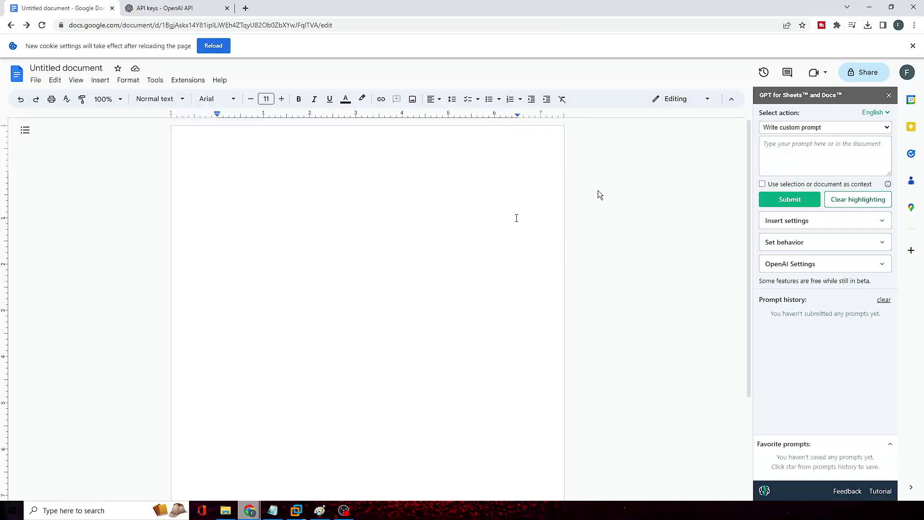
{"action": "left_click", "coordinate": [793, 128]}
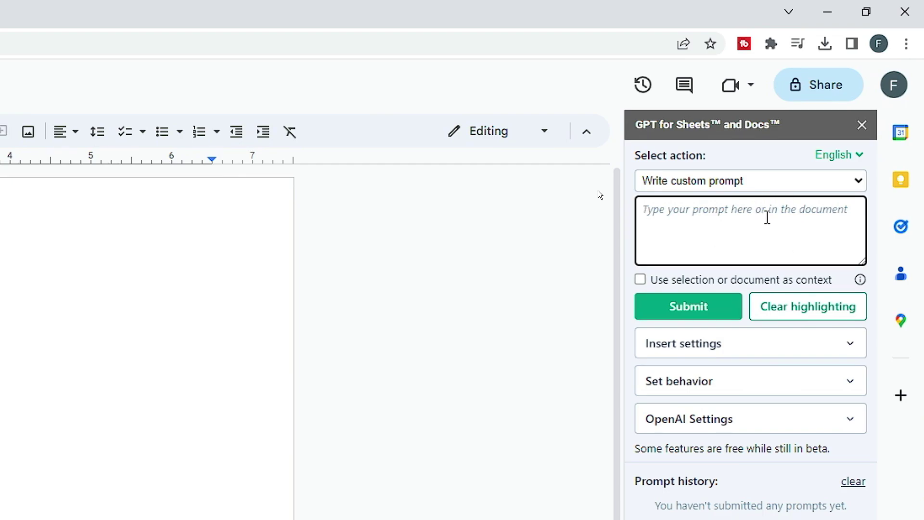
- Submit the prompt 'write a sick application for leave to my school principal' with 'Insert prompt in document' on
{"action": "type", "text": "w"}
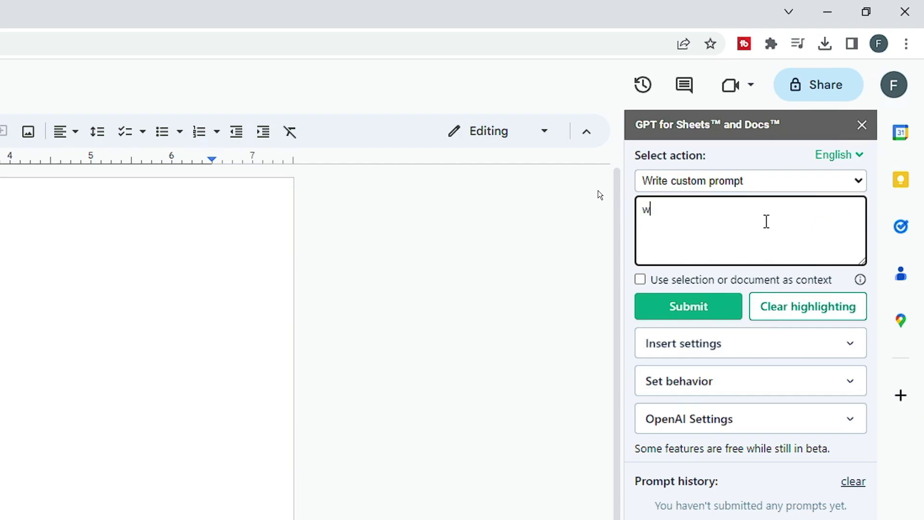
{"action": "type", "text": "rite a sick applica"}
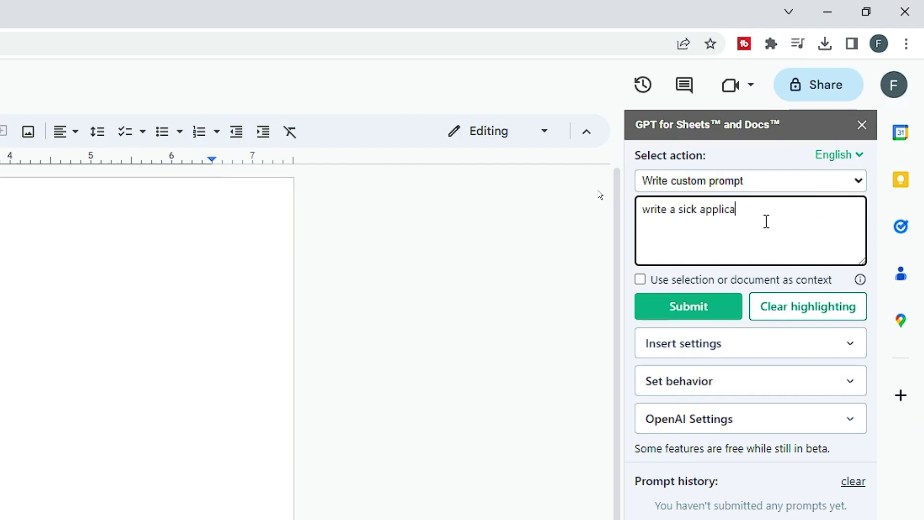
{"action": "type", "text": "tion for leave to my s"}
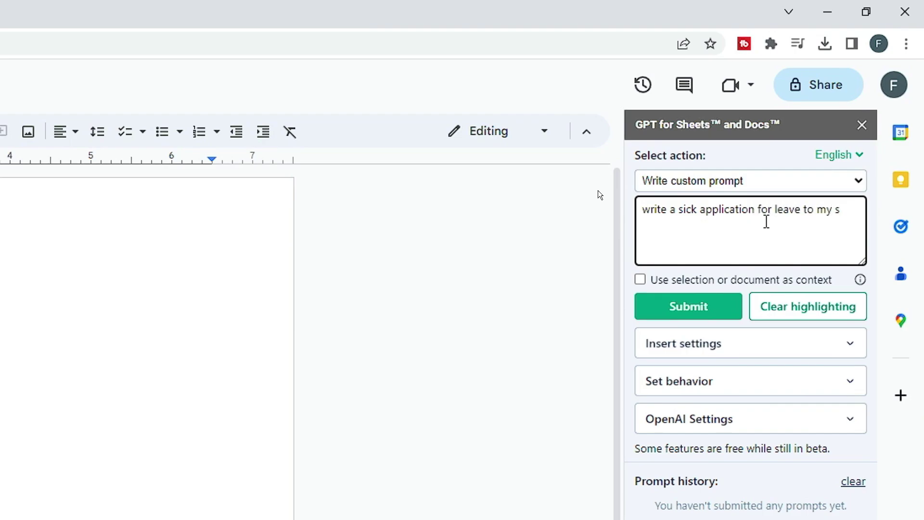
{"action": "key", "text": "BackSpace"}
{"action": "type", "text": "chool principal"}
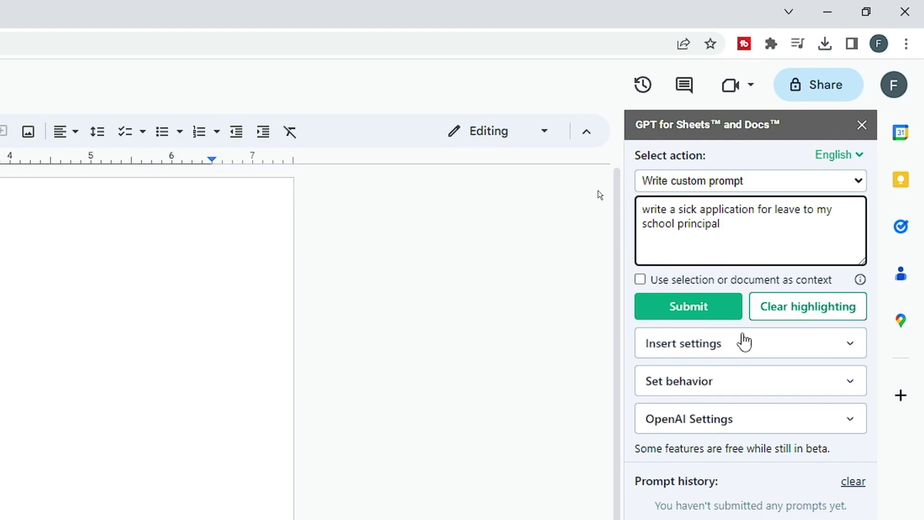
{"action": "left_click", "coordinate": [735, 350]}
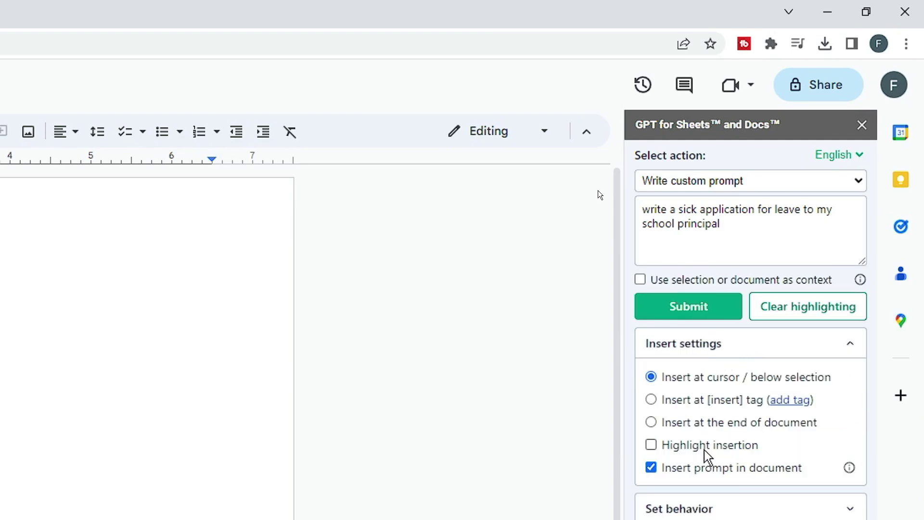
{"action": "left_click", "coordinate": [740, 473]}
{"action": "left_click", "coordinate": [741, 473]}
{"action": "left_click", "coordinate": [701, 308]}
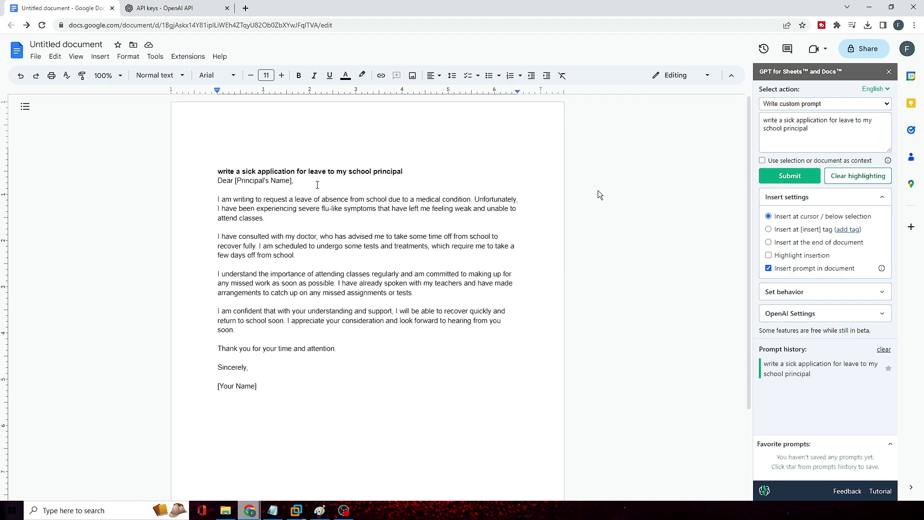
- Delete the bold prompt line above the generated letter
{"action": "scroll", "coordinate": [290, 279], "scroll_direction": "down", "scroll_amount": 1}
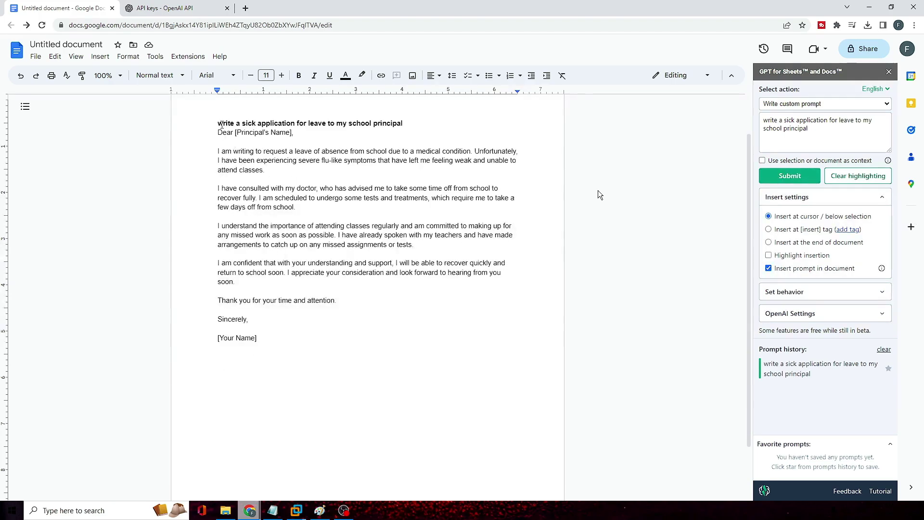
{"action": "left_click_drag", "start_coordinate": [219, 123], "coordinate": [425, 122]}
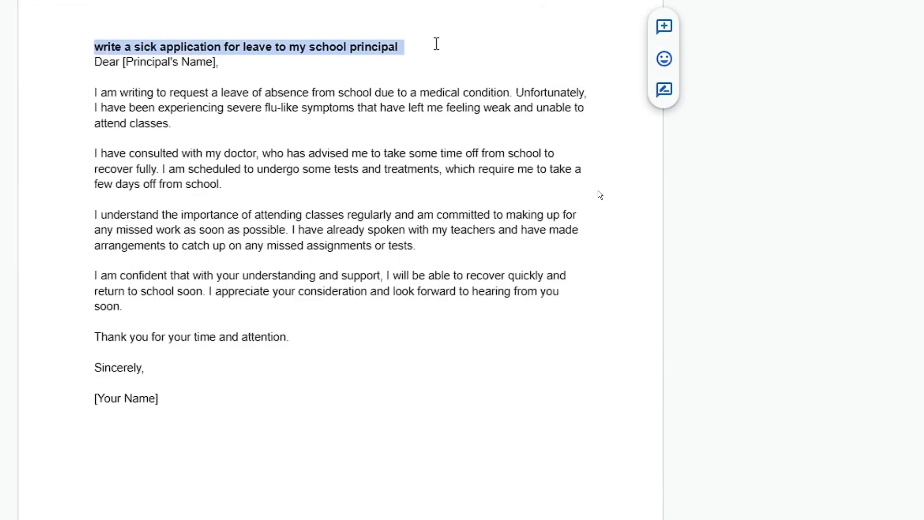
{"action": "key", "text": "BackSpace"}
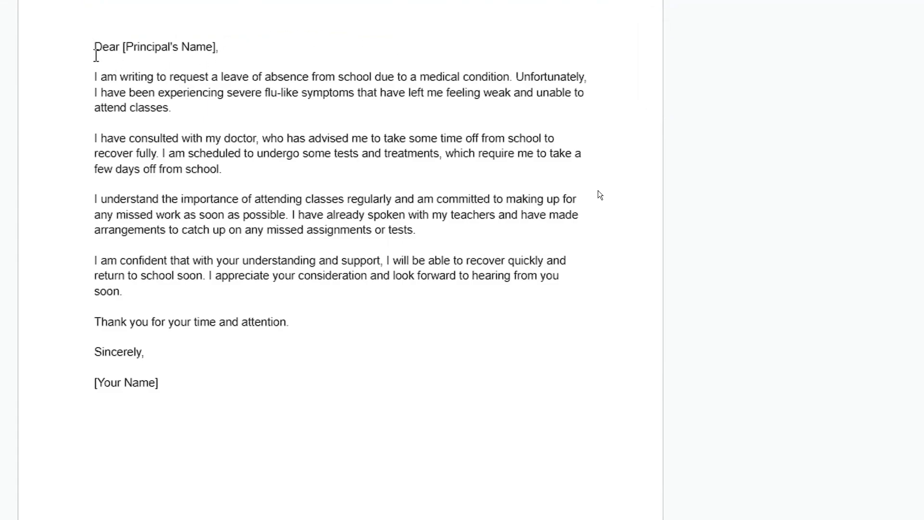
- Review the letter's placeholders such as [Principal's Name]
{"action": "left_click_drag", "start_coordinate": [126, 47], "coordinate": [214, 49]}
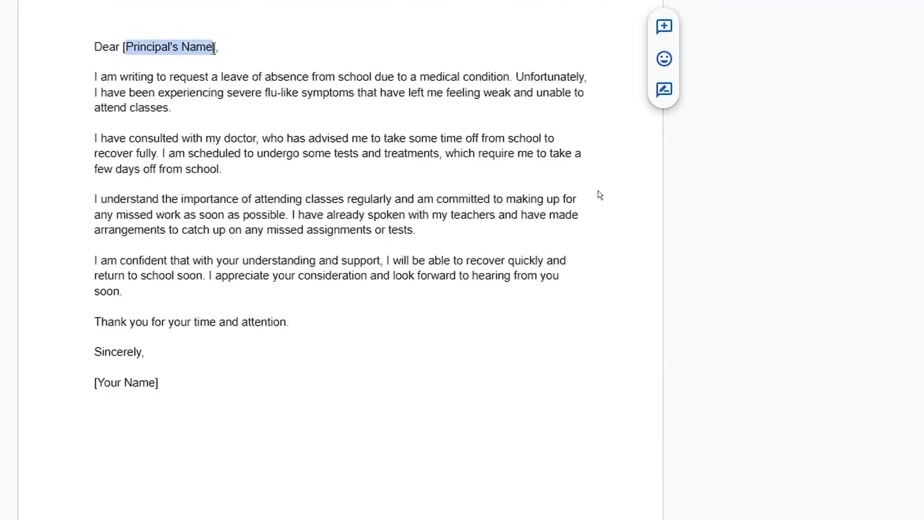
{"action": "left_click", "coordinate": [141, 77]}
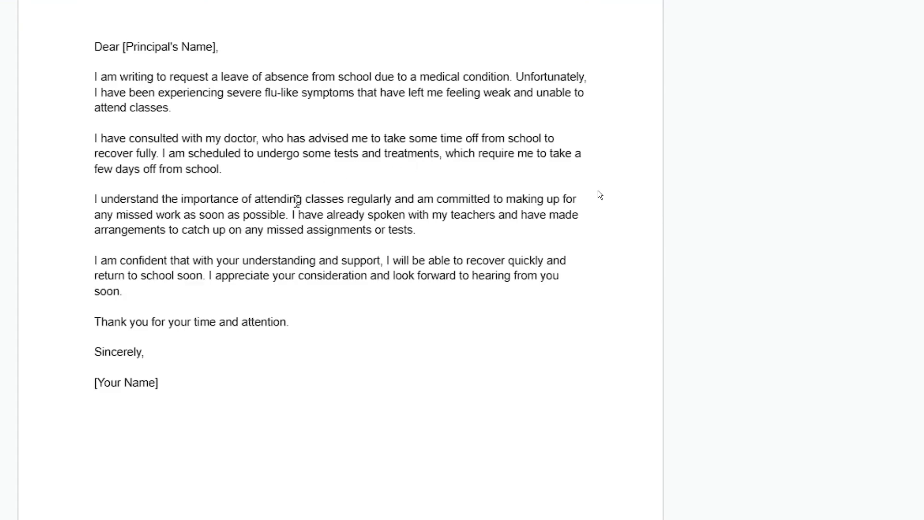
{"action": "scroll", "coordinate": [303, 198], "scroll_direction": "down", "scroll_amount": 2}
{"action": "left_click_drag", "start_coordinate": [155, 304], "coordinate": [105, 305]}
{"action": "scroll", "coordinate": [216, 288], "scroll_direction": "up", "scroll_amount": 4}
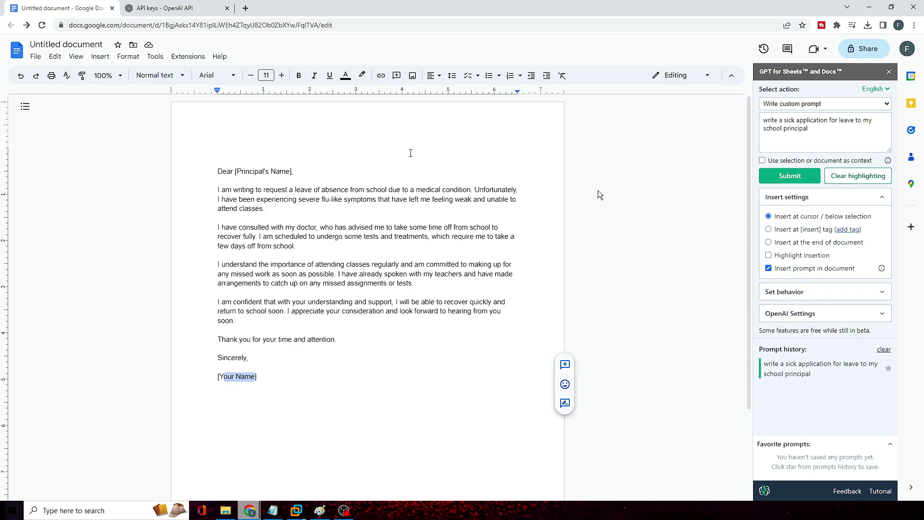
{"action": "left_click", "coordinate": [587, 155]}
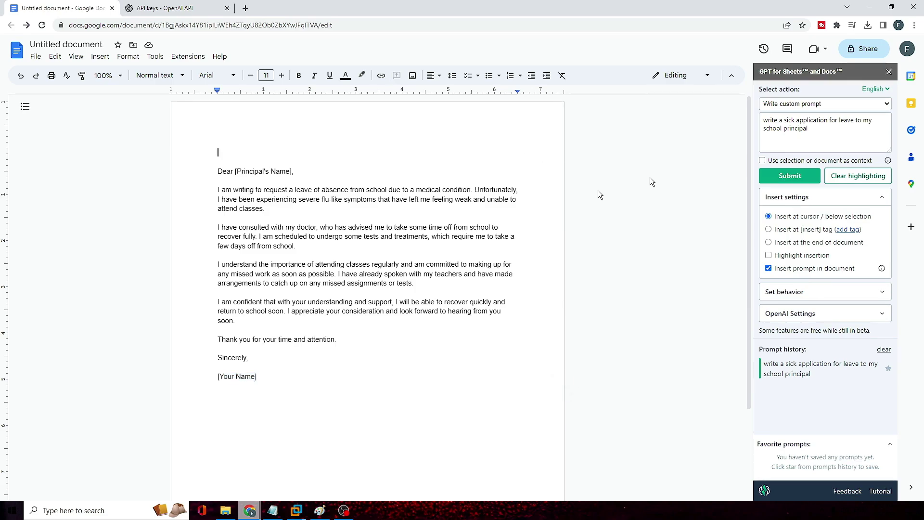
{"action": "left_click", "coordinate": [833, 105]}
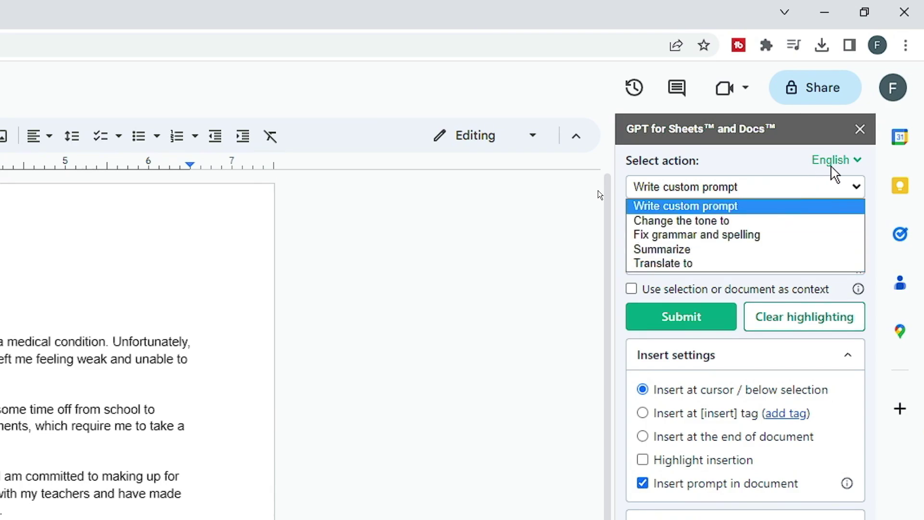
{"action": "left_click", "coordinate": [561, 450]}
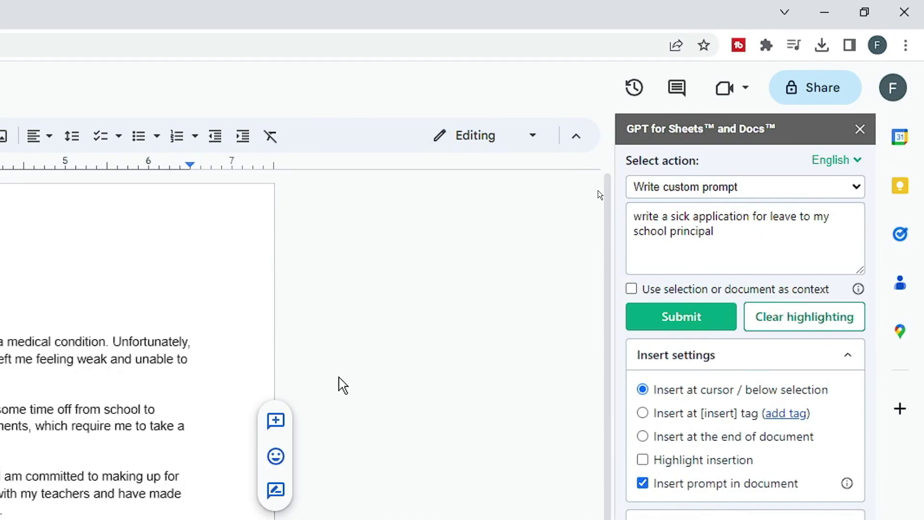